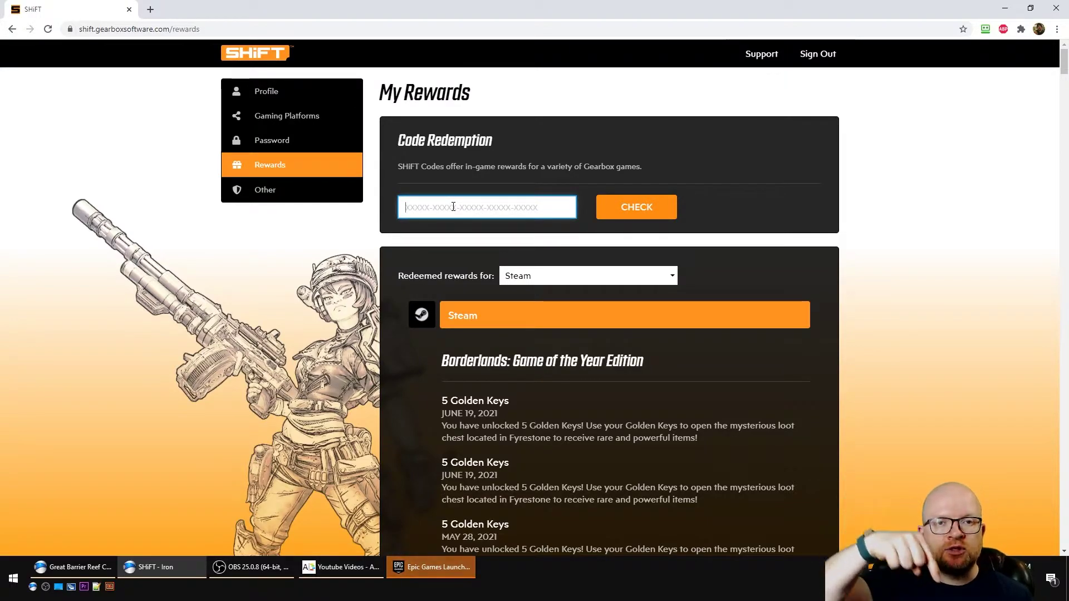
# - Paste the SHiFT code and check it to list Borderlands 3 redemption platforms
pyautogui.hotkey('ctrl', 'v')
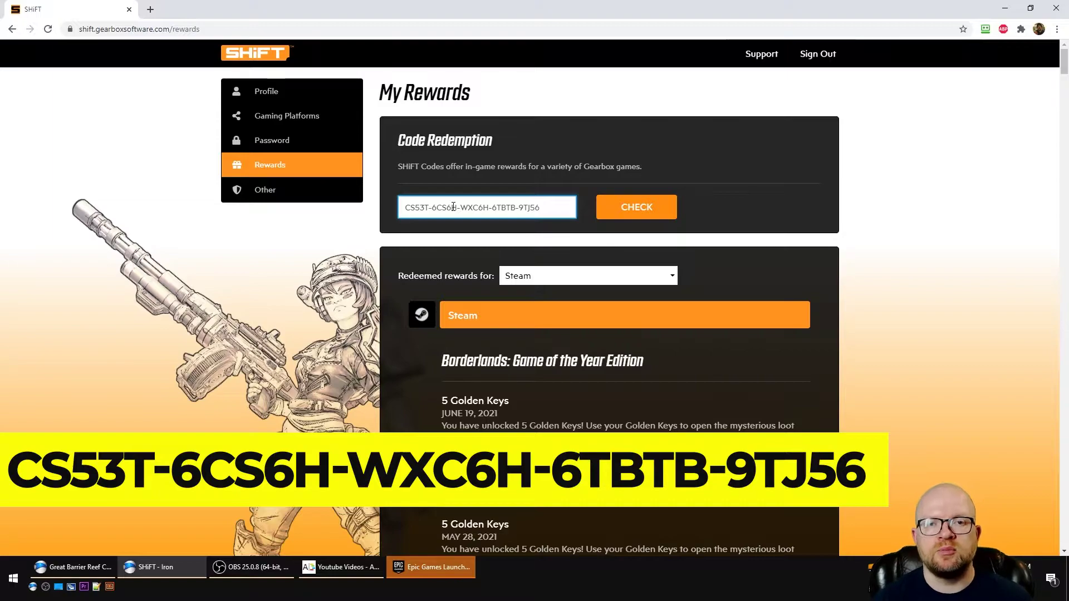
pyautogui.click(624, 207)
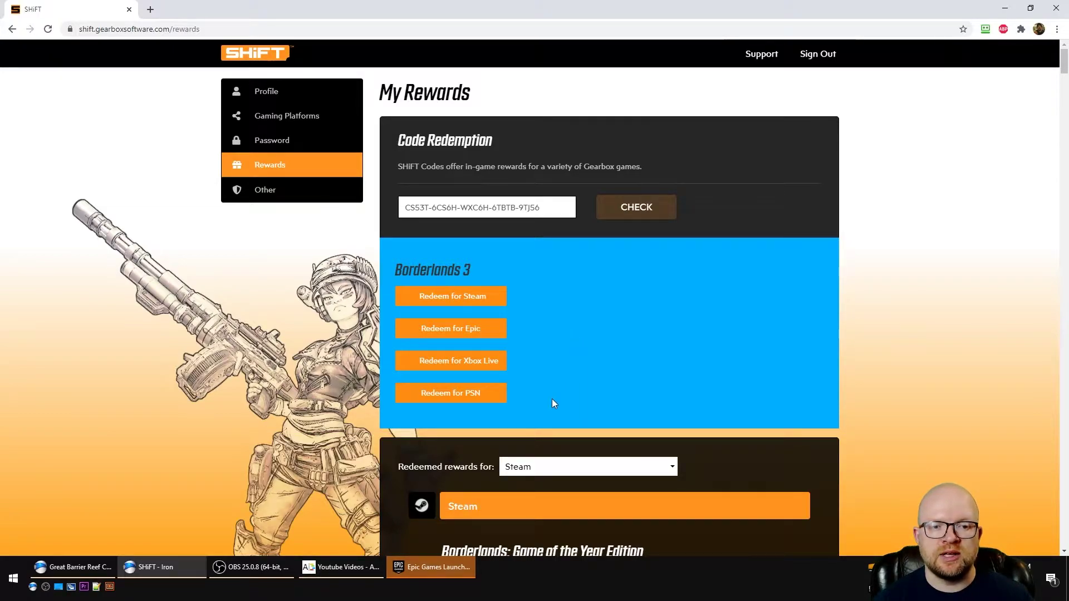
# - Choose 'Redeem for Epic' under Borderlands 3
pyautogui.click(472, 328)
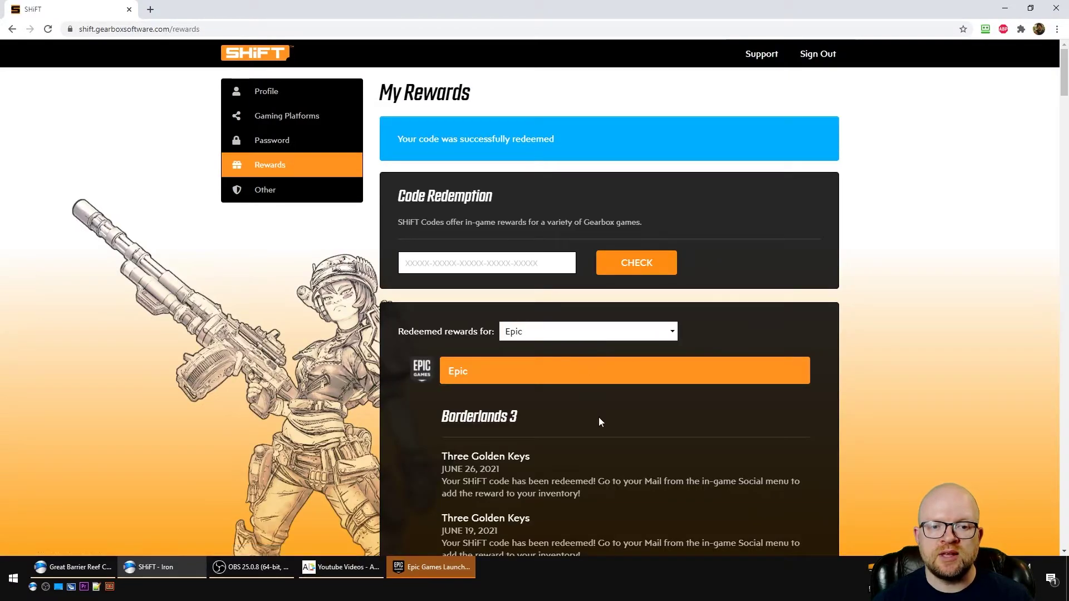